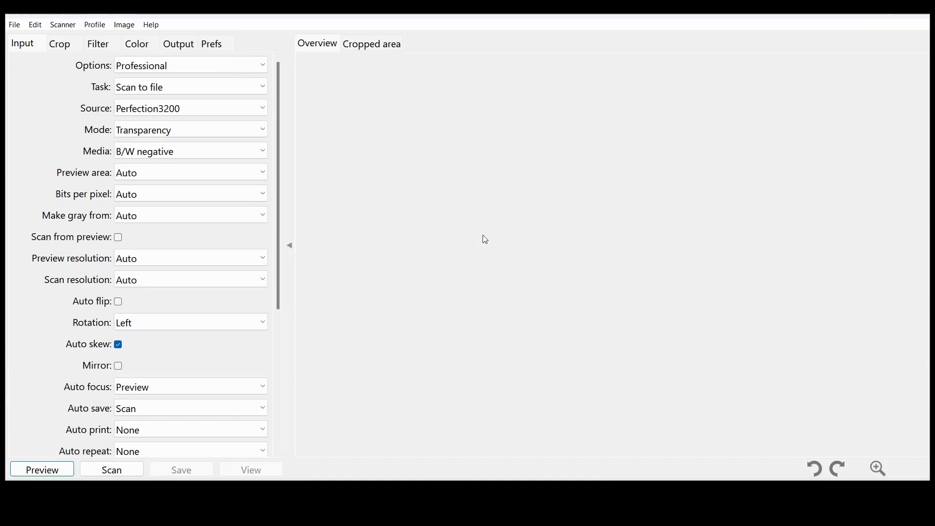
- Keep Perfection3200 as the scan source
left_click(182, 108)
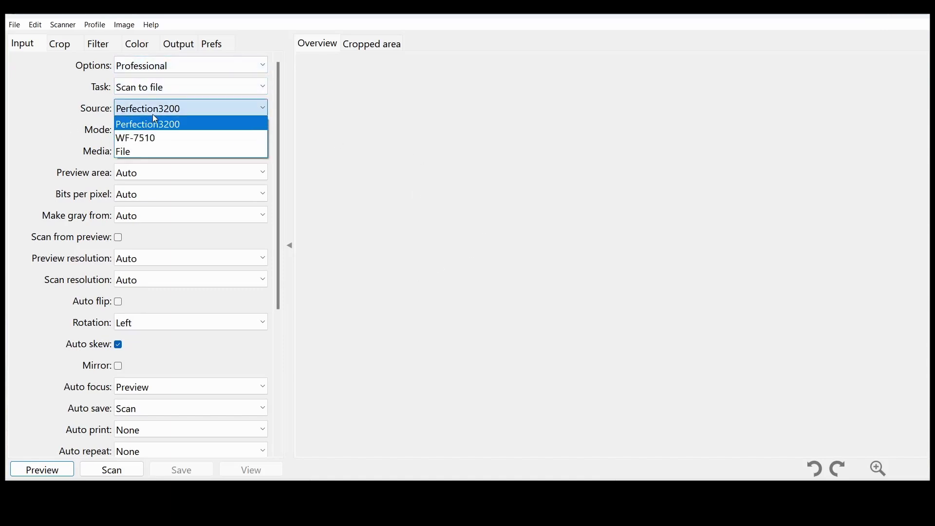
left_click(149, 127)
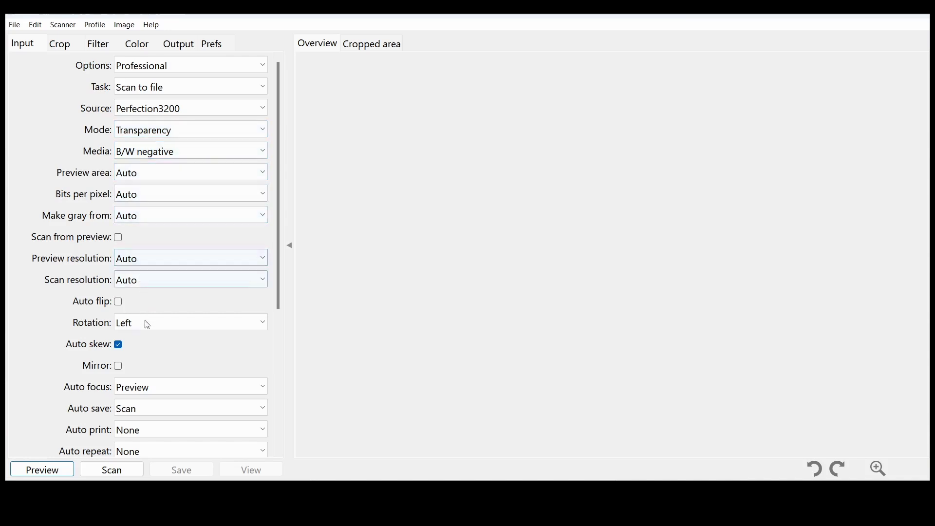
scroll(200, 372, "down", 4)
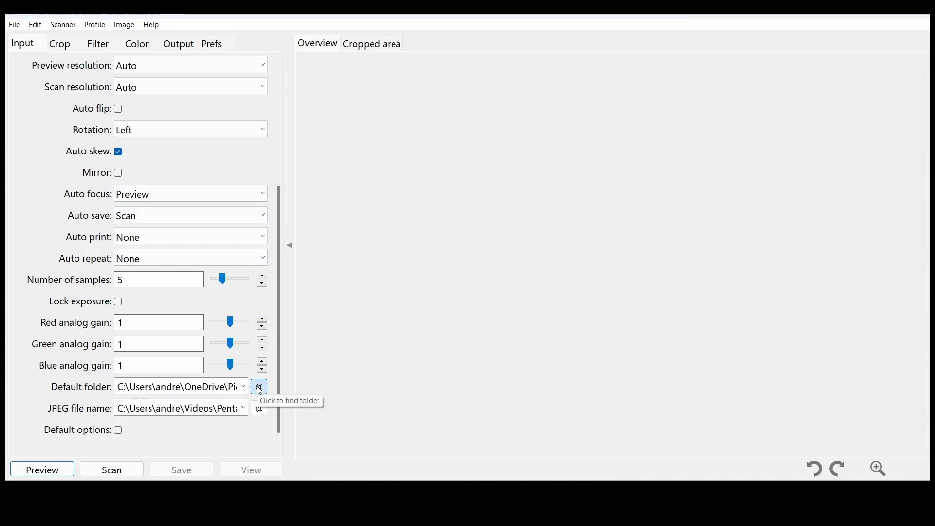
- Pick Videos > Pentax zoom 60 as the default folder for saved scans
left_click(259, 387)
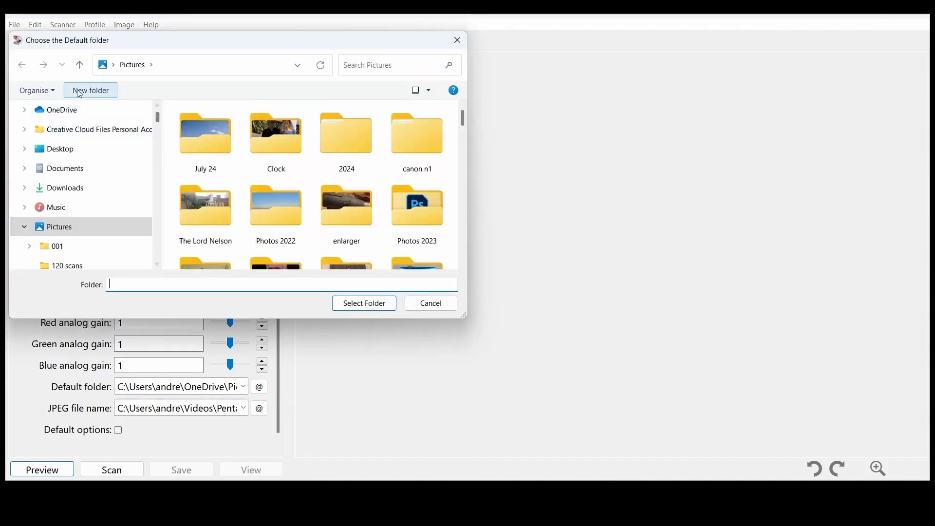
left_click(80, 68)
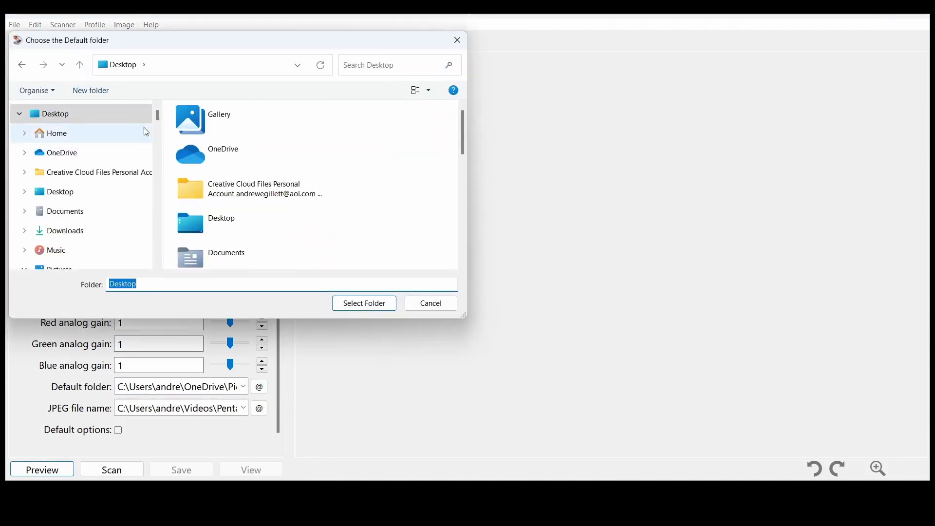
scroll(157, 122, "down", 2)
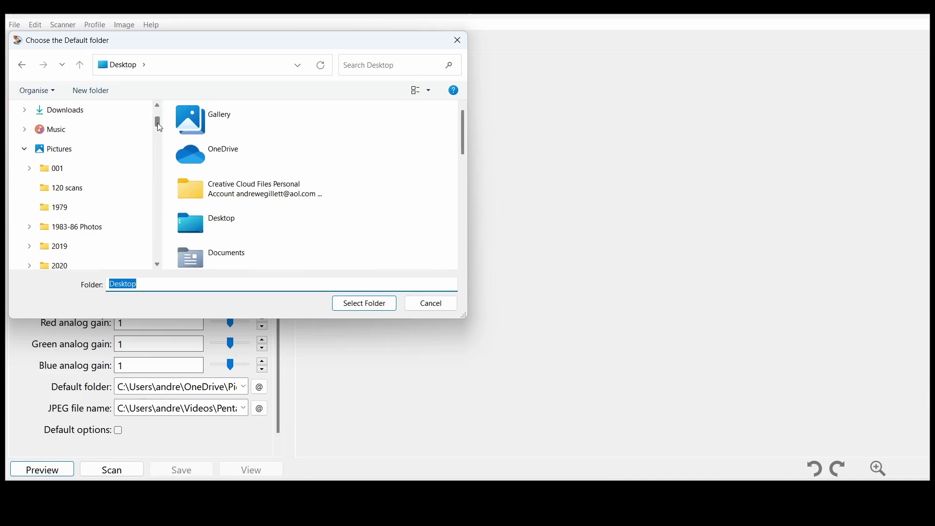
left_click(25, 150)
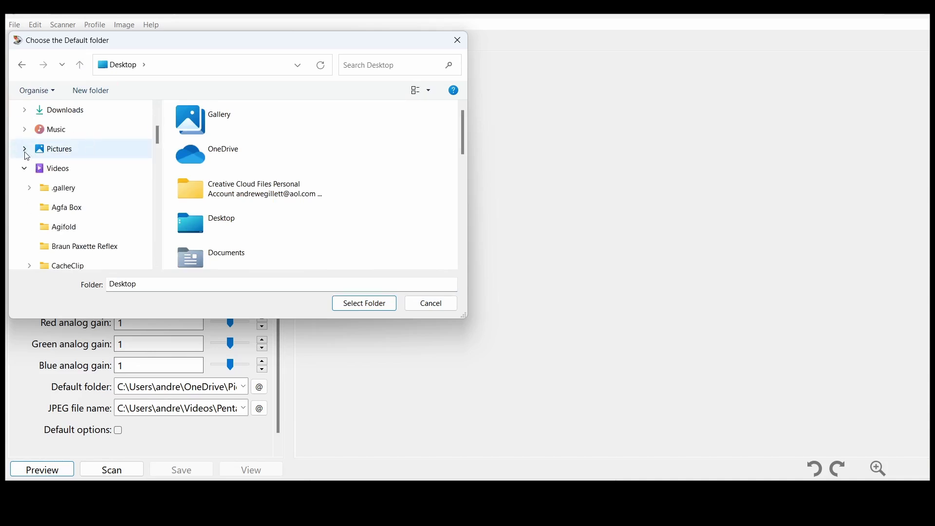
left_click(53, 169)
scroll(350, 193, "down", 3)
scroll(347, 194, "up", 3)
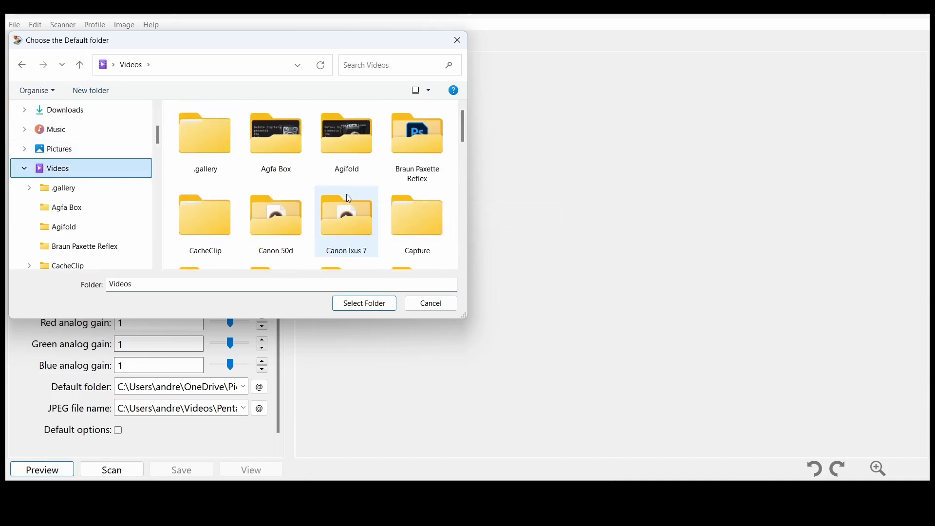
scroll(351, 200, "down", 3)
scroll(371, 206, "down", 2)
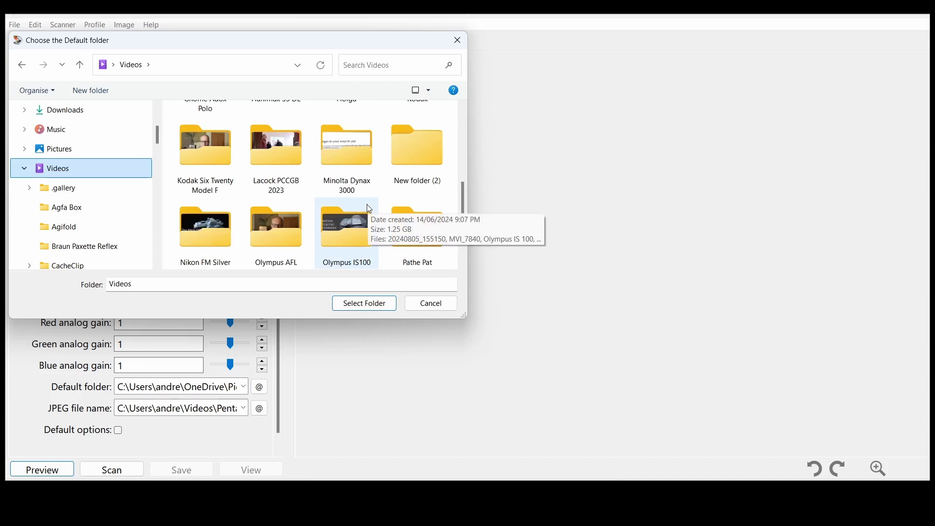
scroll(367, 229, "down", 2)
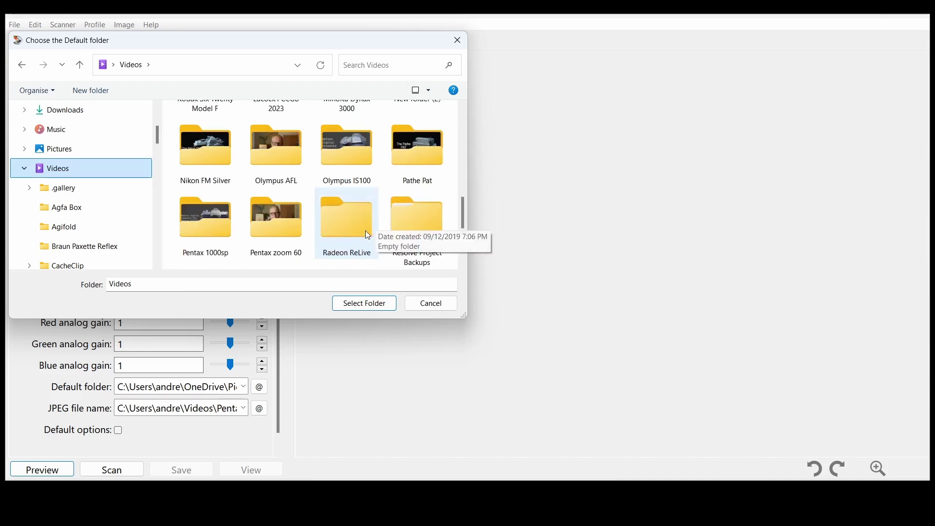
left_click(279, 226)
- Confirm the Pentax zoom 60 folder, name the JPEG output 'Pnentax 1', and preview the negative strips
left_click(362, 304)
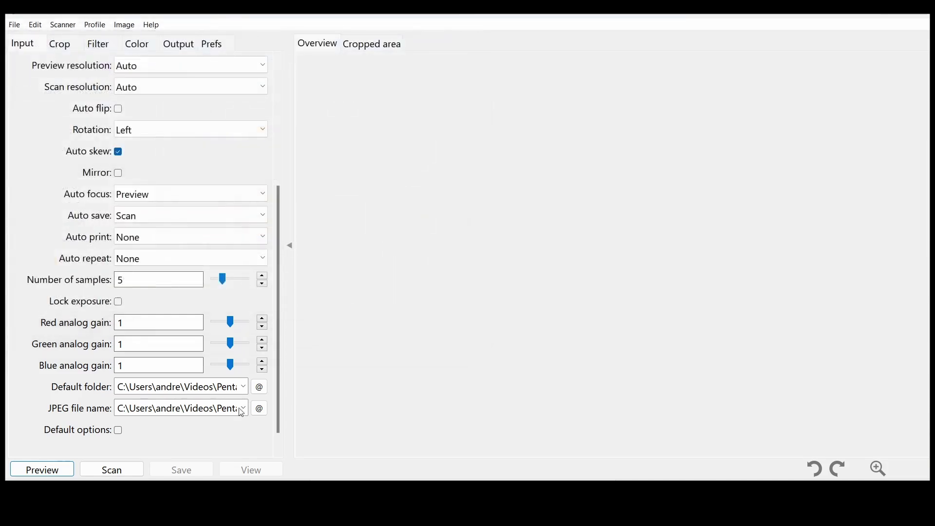
triple_click(206, 411)
type("Pnentax 1")
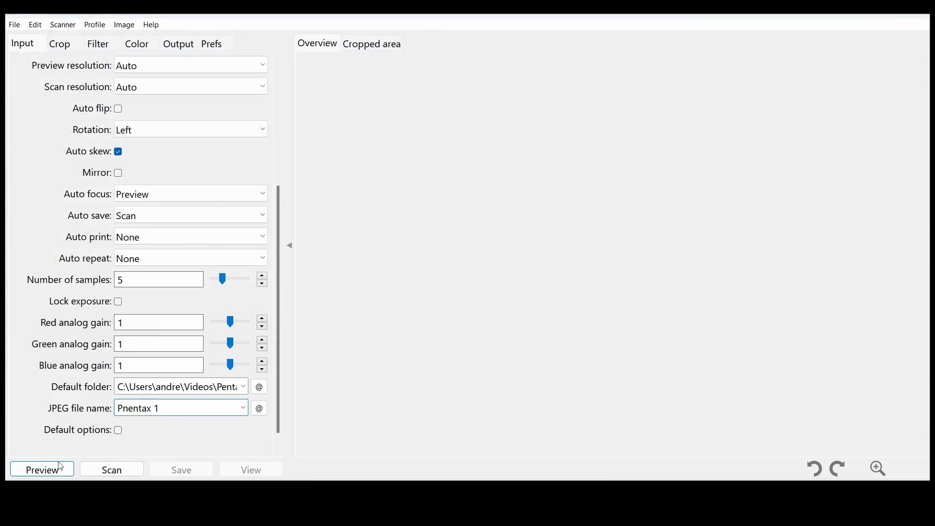
left_click(46, 474)
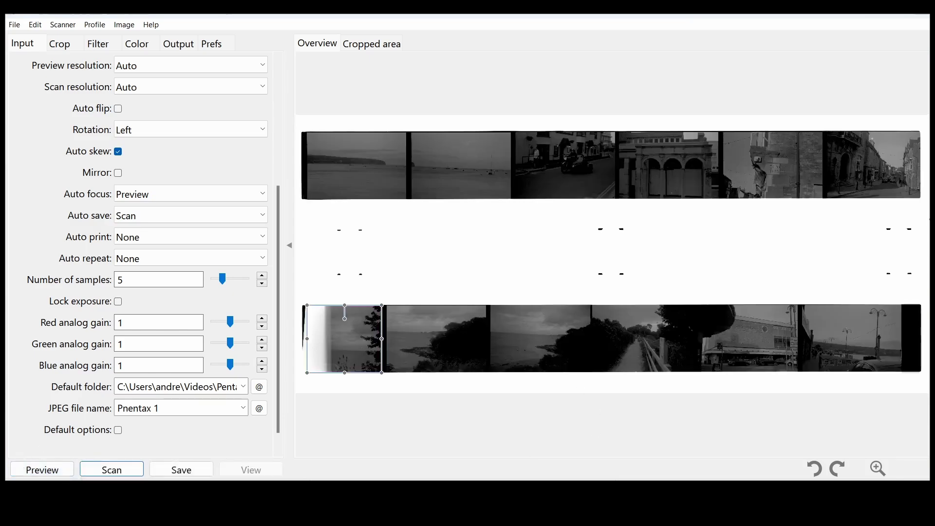
- Crop the lower strip's second coastline frame, save it as Pnentax 1.jpg, and check the saved image
left_click_drag(346, 354, 452, 354)
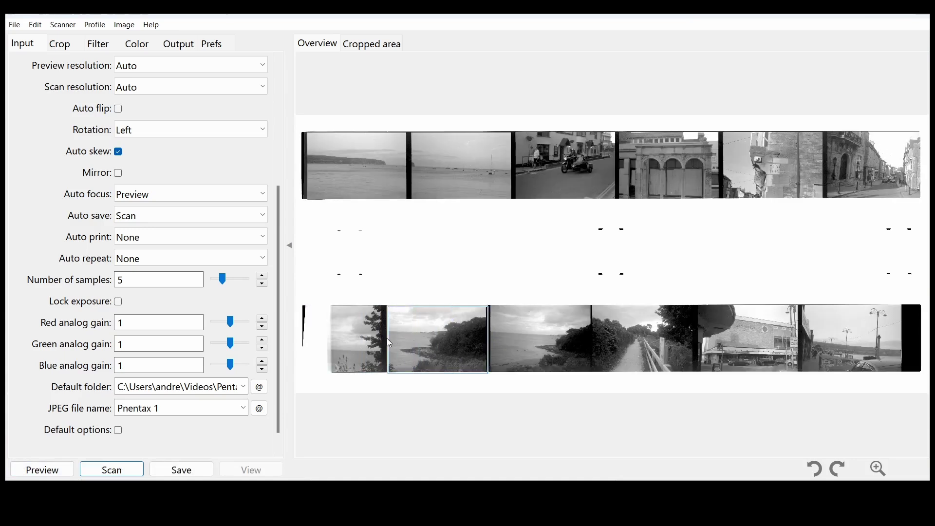
left_click(388, 343)
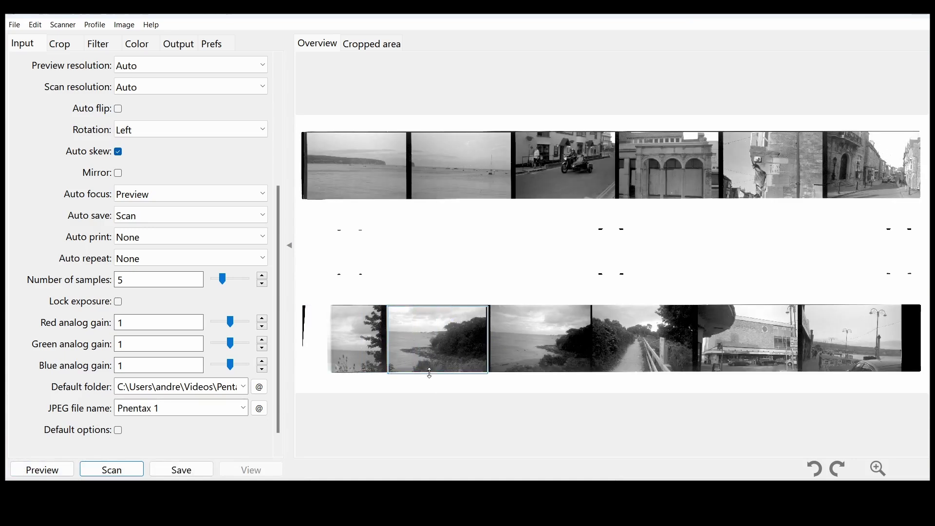
left_click_drag(430, 373, 431, 374)
left_click(183, 470)
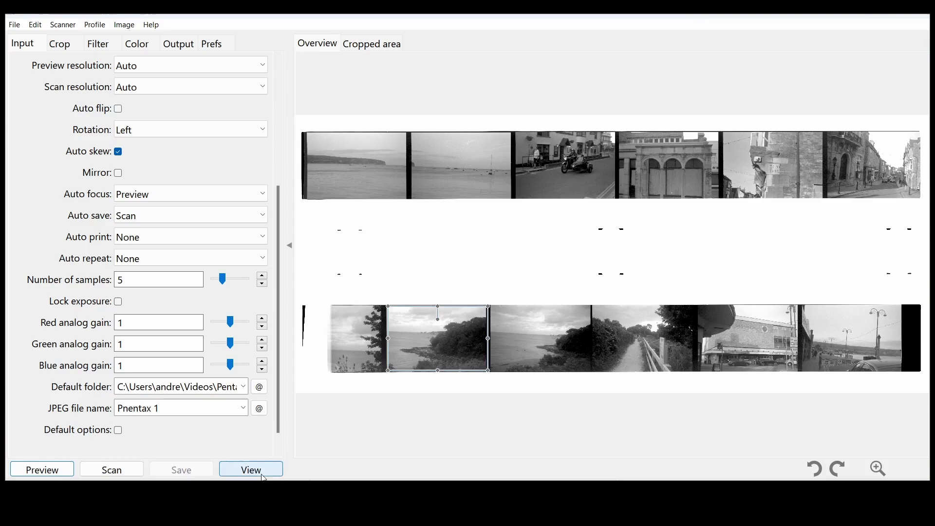
left_click(263, 476)
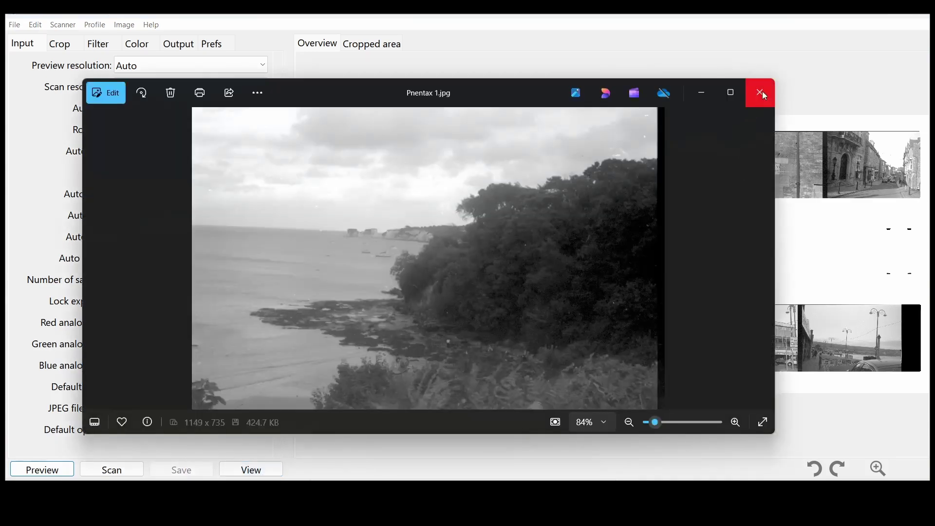
left_click(761, 93)
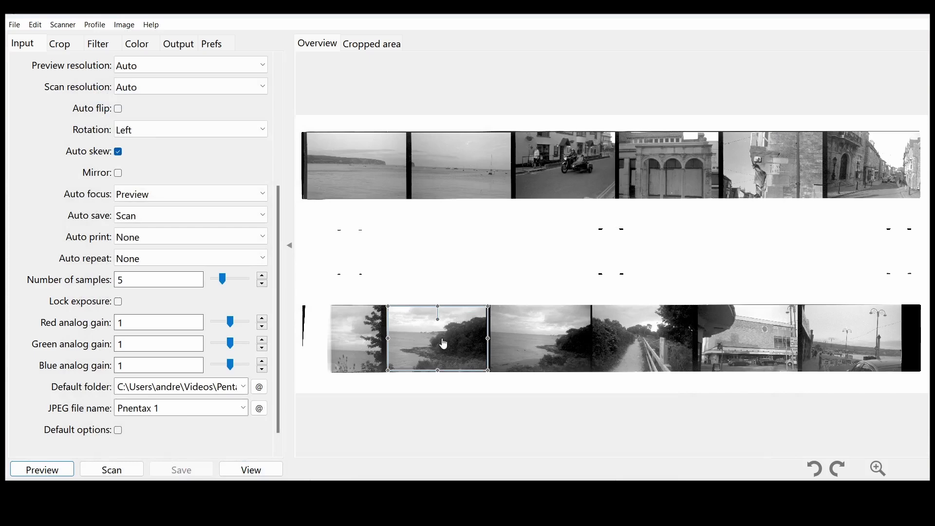
- Crop the third lower-strip frame (sea and trees) and save it as Pnentax 2
left_click_drag(444, 343, 544, 337)
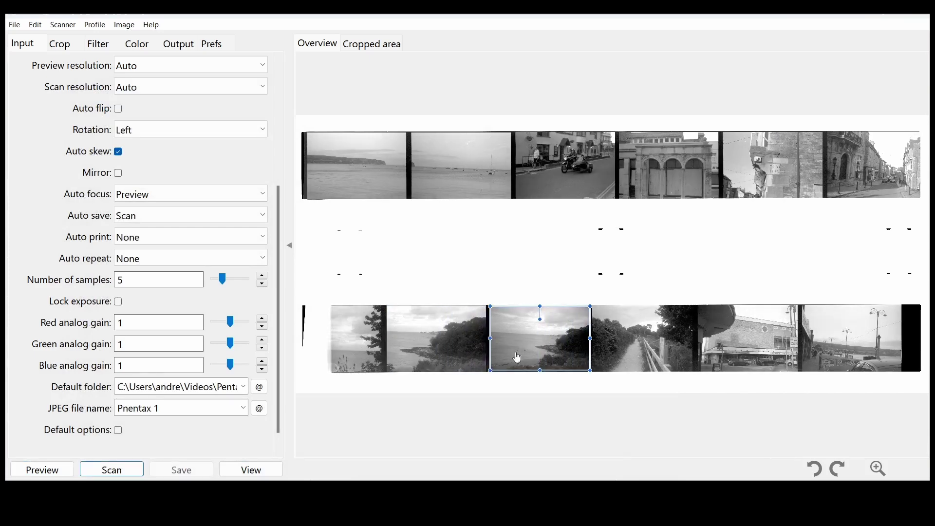
left_click(166, 408)
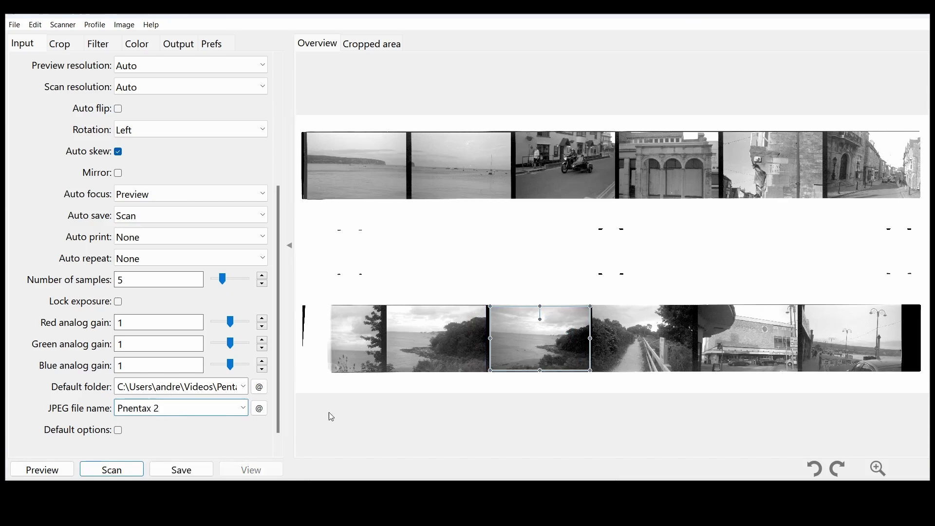
left_click(195, 469)
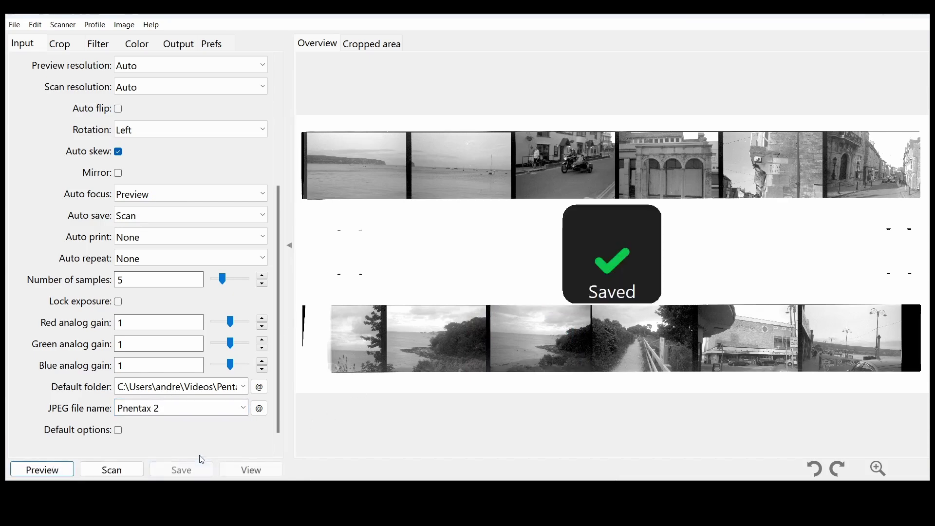
- Crop the railed-path frame and save it as Pnentax 3
left_click_drag(554, 341, 652, 344)
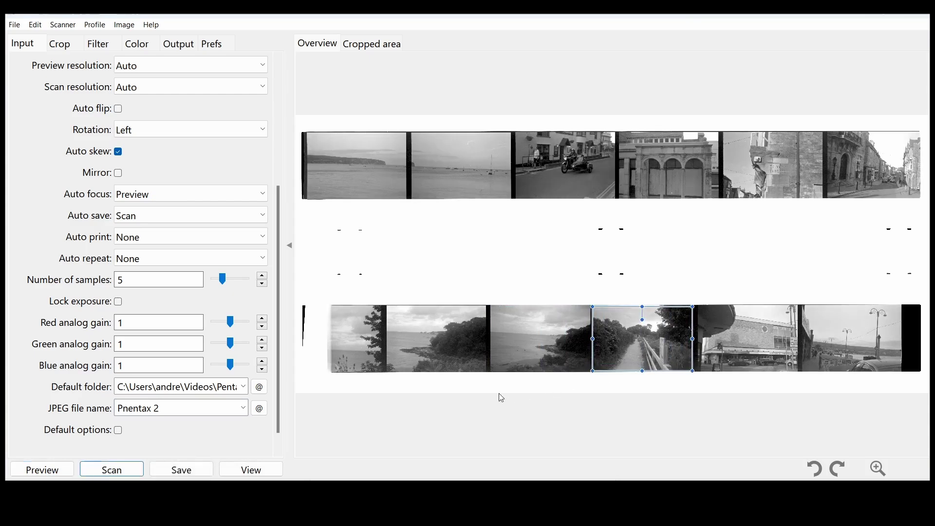
double_click(171, 409)
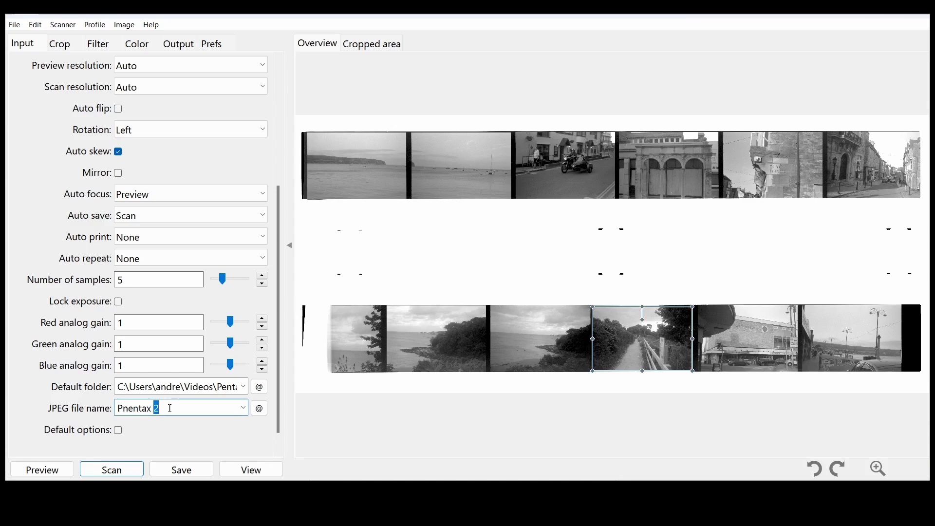
left_click(184, 470)
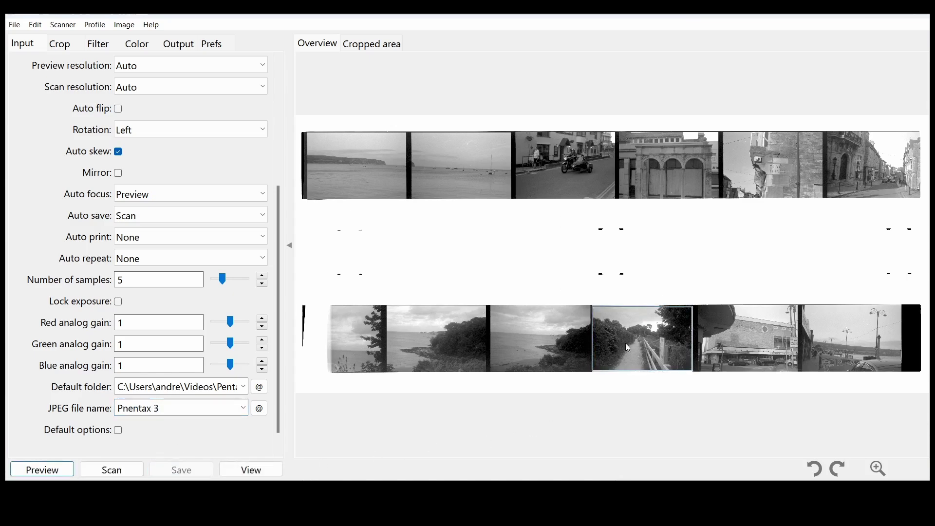
- Crop the building frame and save it as Pnentax 4
left_click_drag(626, 345, 734, 346)
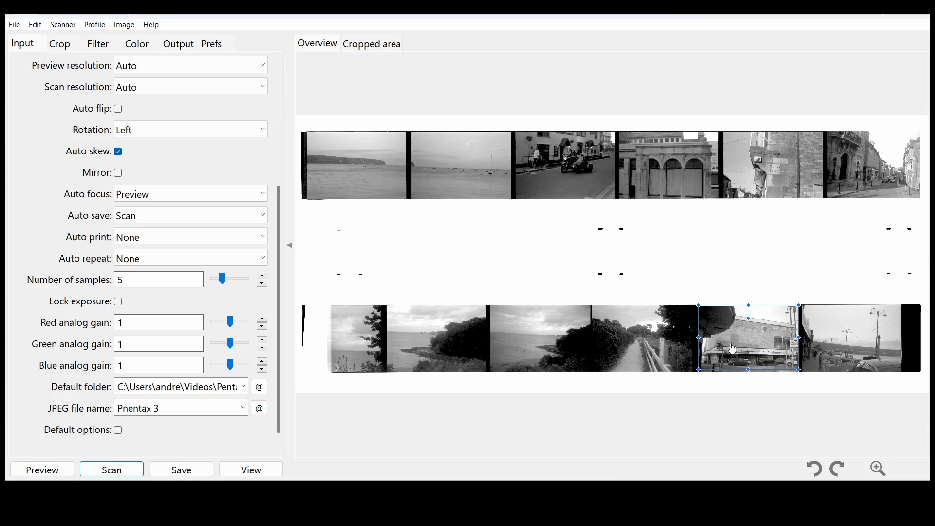
left_click(169, 406)
key("BackSpace")
type("4")
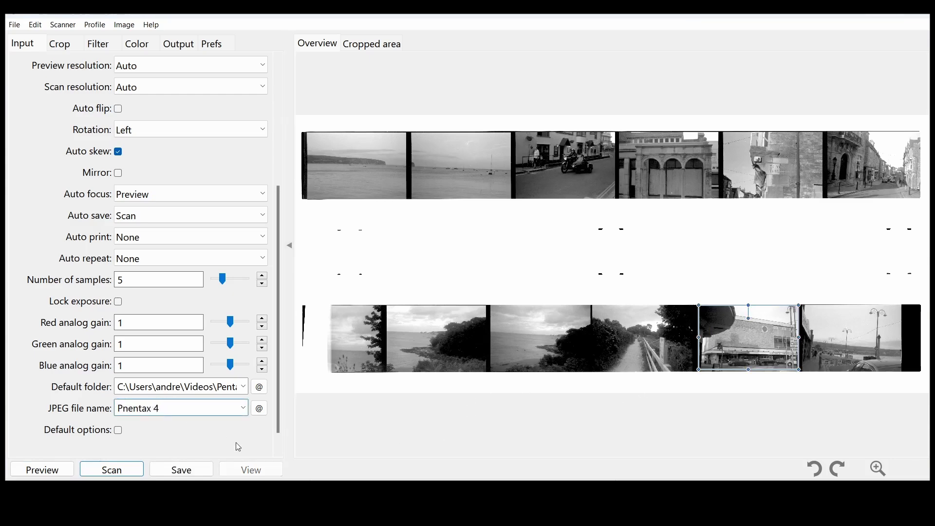
left_click(205, 471)
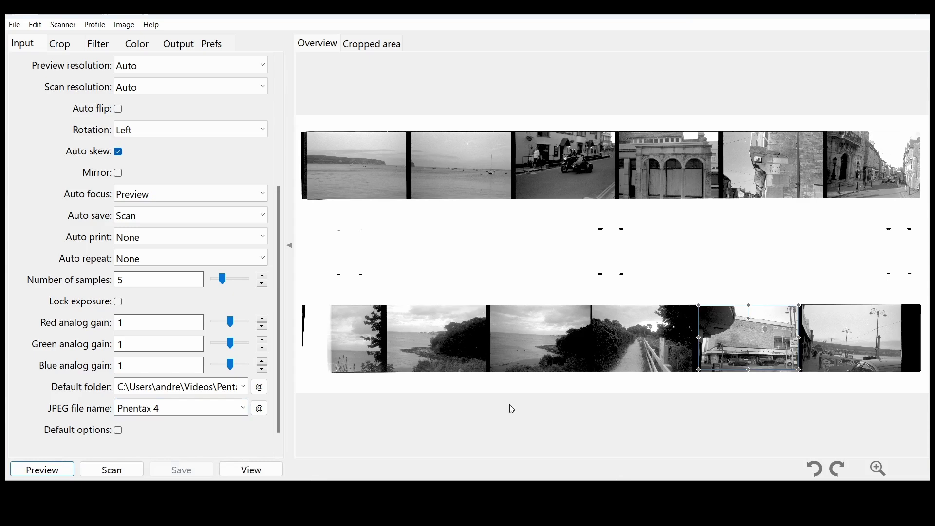
- Crop the seafront lamp-post street frame and save it as Pnentax 5
left_click_drag(711, 328, 812, 326)
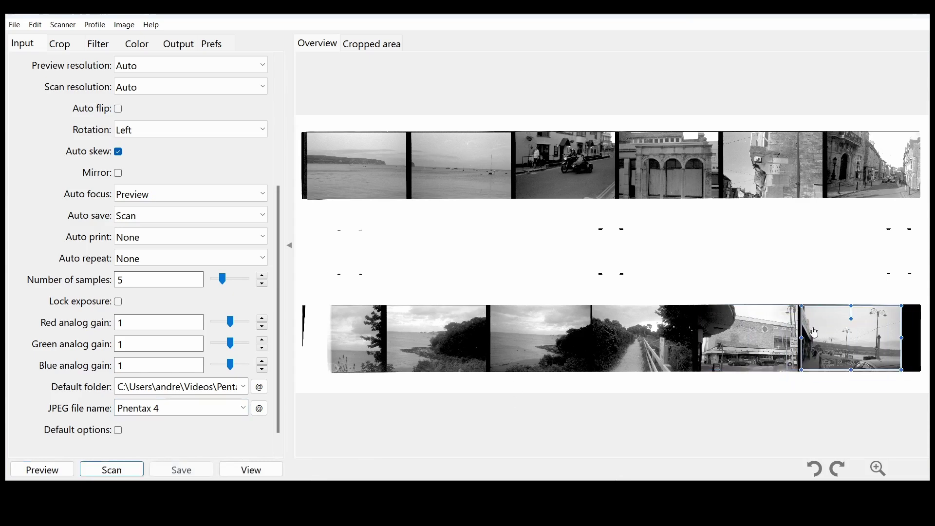
double_click(162, 412)
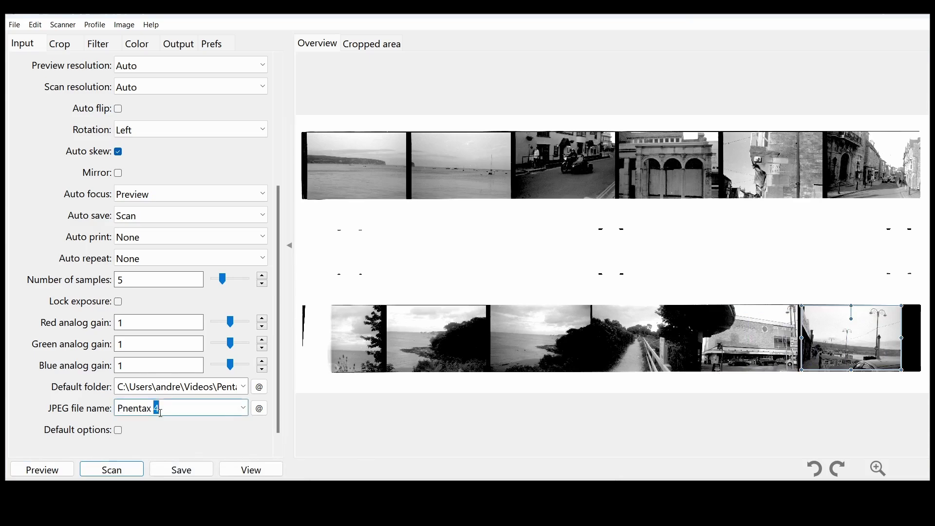
left_click(169, 468)
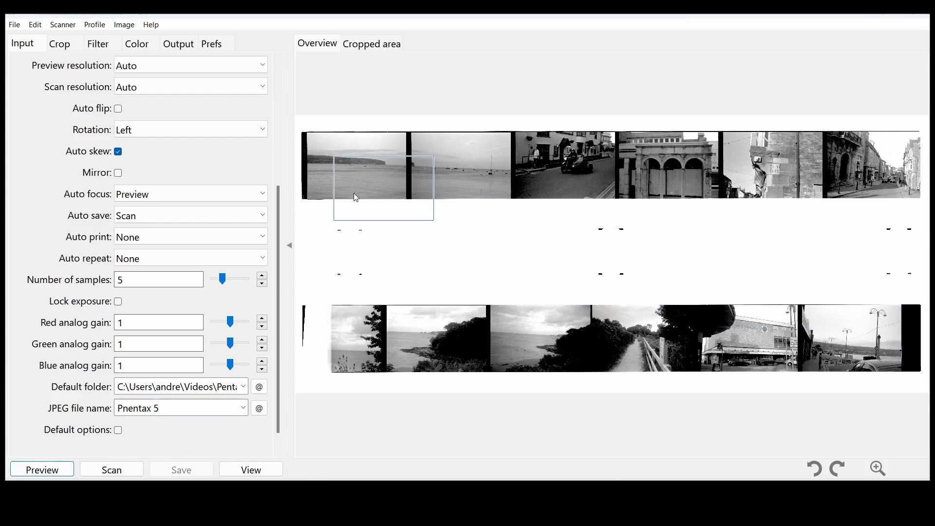
- Crop the upper strip's first frame and set the file name to Pnentax 6
left_click(329, 174)
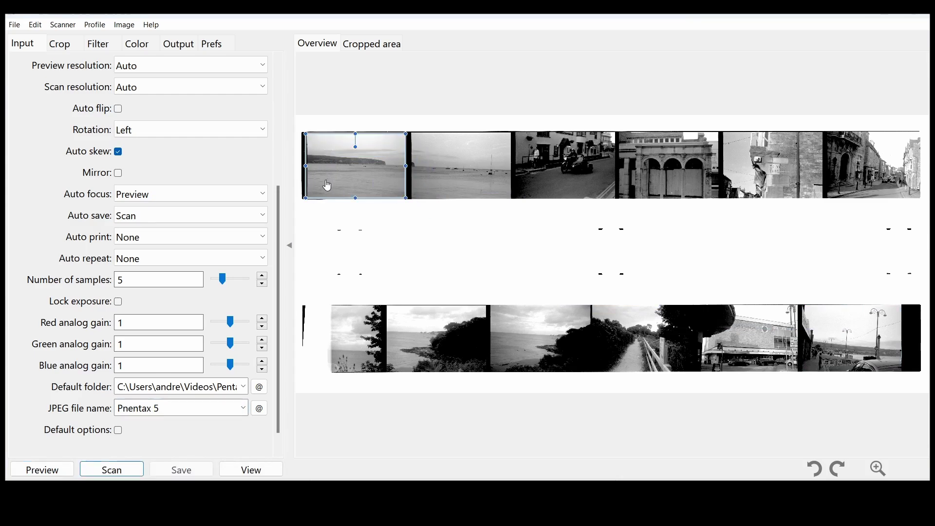
triple_click(161, 409)
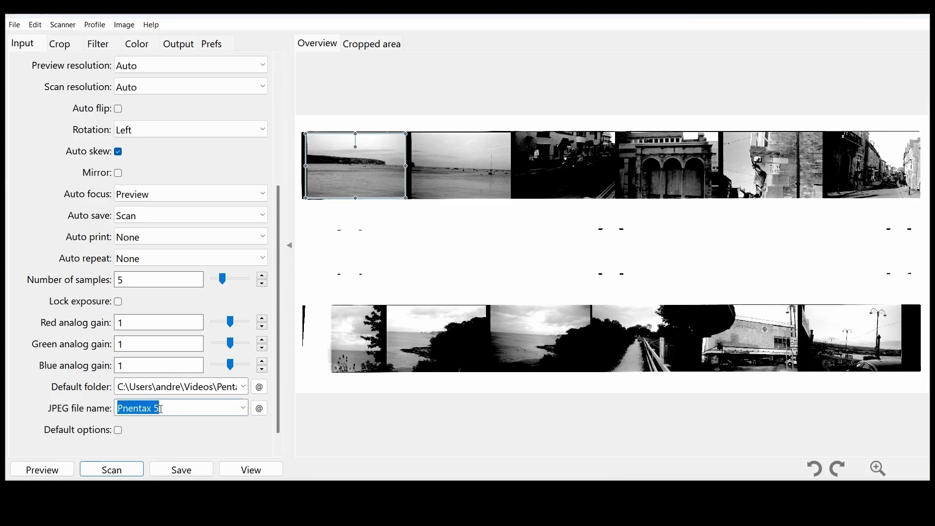
double_click(160, 409)
type("6")
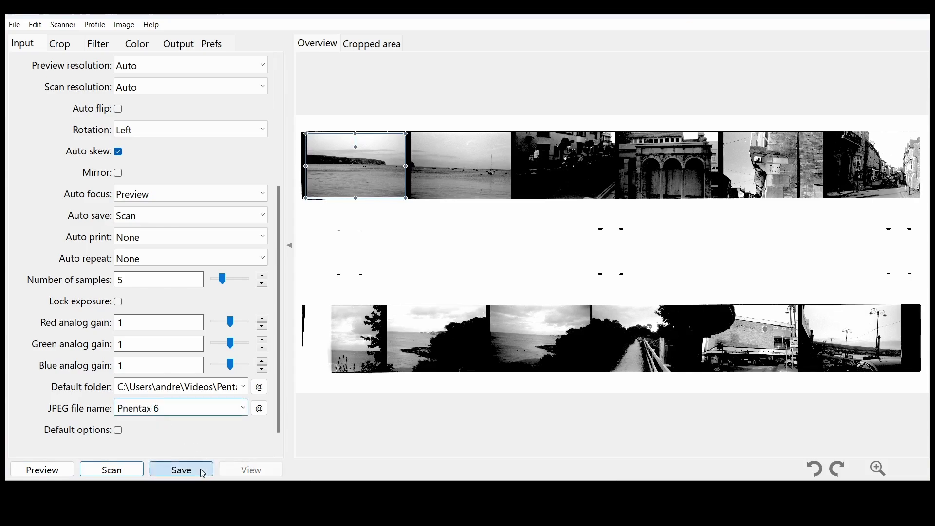